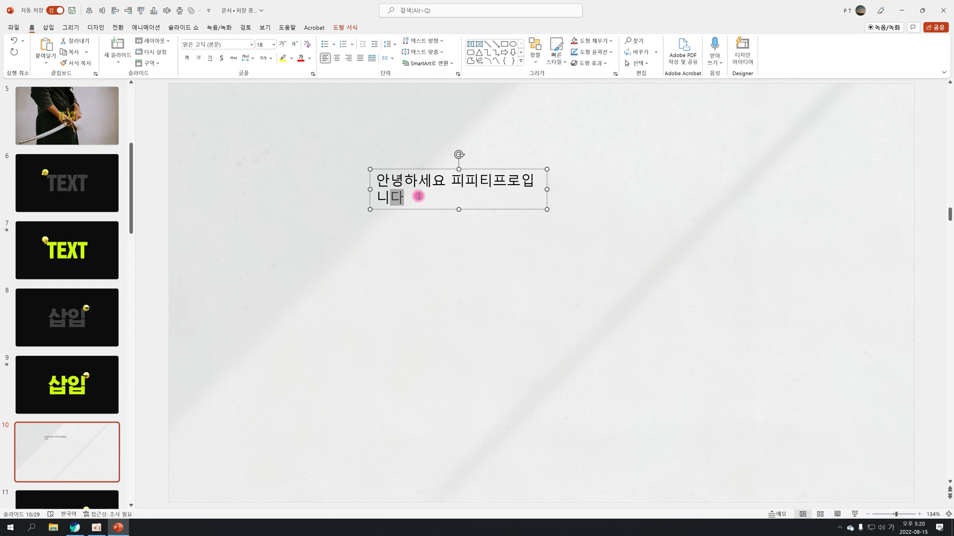
# Add a long run of ㅂ characters after the greeting 안녕하세요 피피티프로입니다 and delete them again.
pyautogui.write('ㅂ')
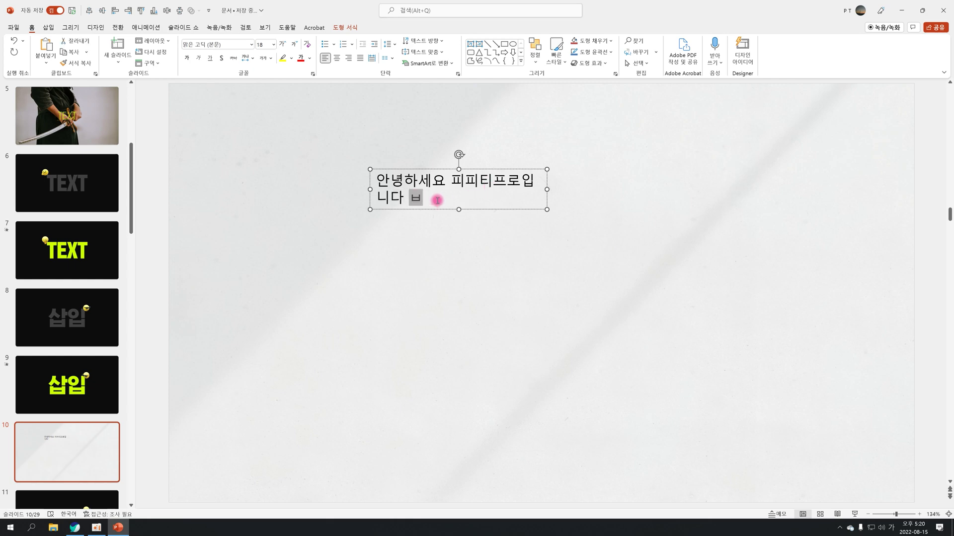
pyautogui.write('ㅂㅂㅂㅂㅂㅂㅂㅂㅂㅂㅂㅂㅂㅂㅂㅂㅂㅂㅂㅂㅂㅂㅂㅂㅂㅂㅂㅂㅂㅂㅂㅂㅂㅂㅂㅂㅂㅂ')
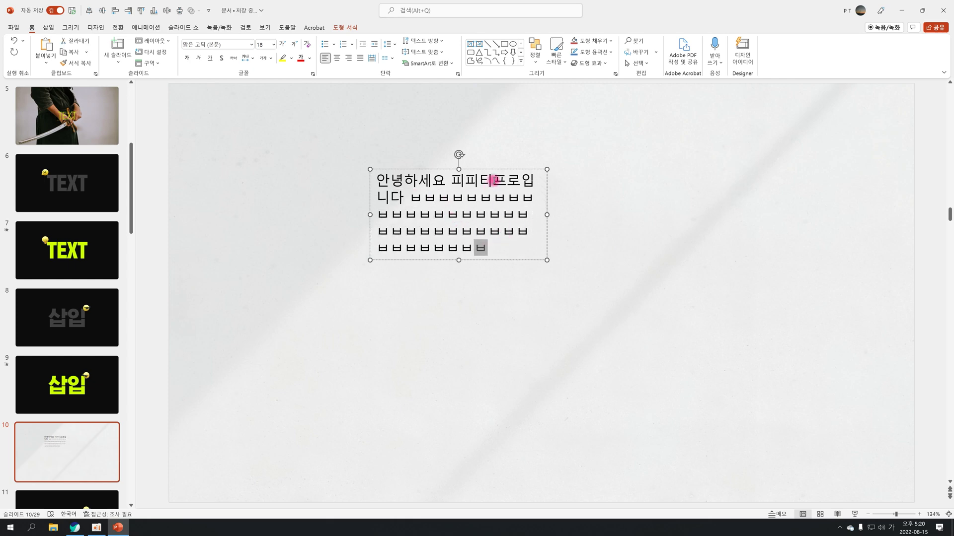
pyautogui.moveTo(540, 213); pyautogui.dragTo(418, 194)
pyautogui.press('BackSpace')
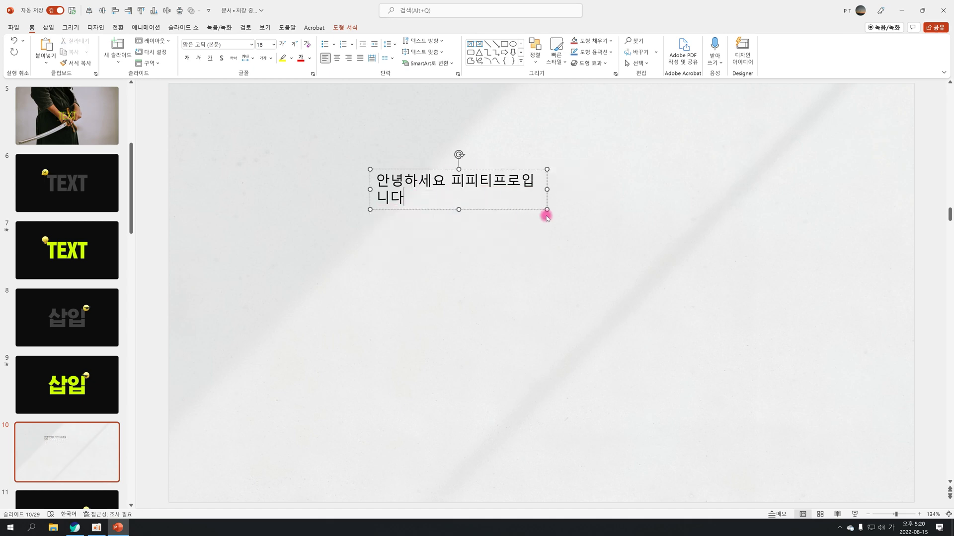
# Widen the greeting text box so the sentence fits on one line and align the box to the slide's horizontal centre.
pyautogui.click(547, 189)
pyautogui.moveTo(546, 189); pyautogui.dragTo(771, 184)
pyautogui.moveTo(602, 187); pyautogui.dragTo(587, 202)
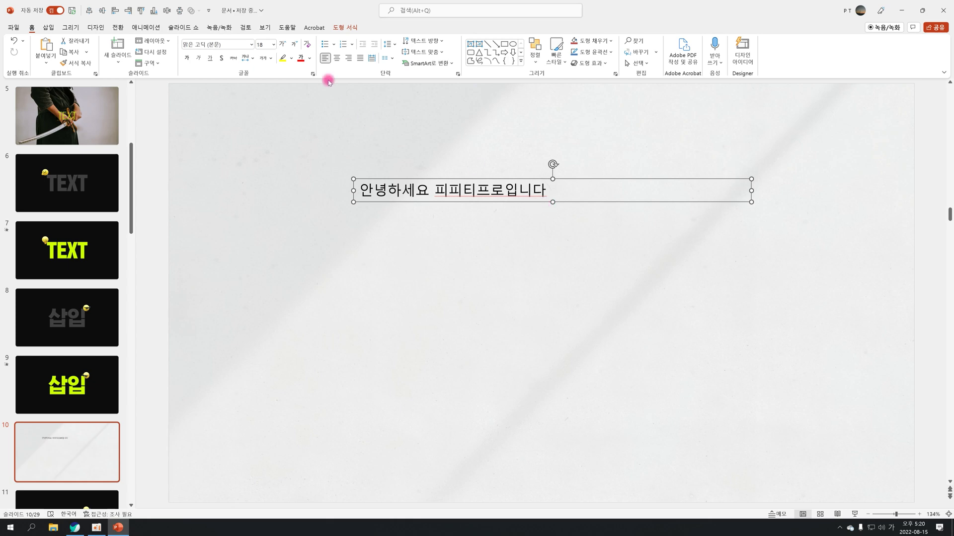
pyautogui.click(90, 10)
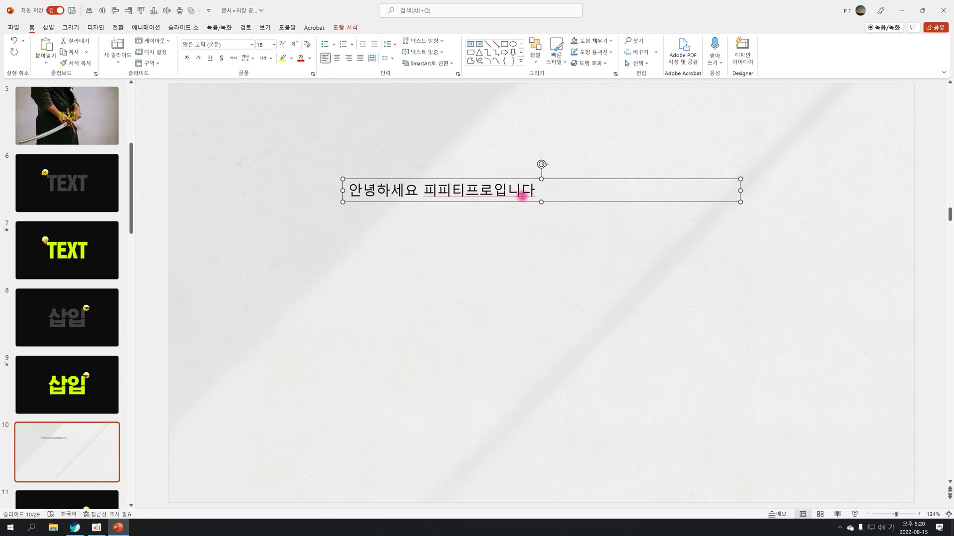
# Try centring the greeting within its box, and narrowing the box to its text before centring it on the slide, undoing each attempt.
pyautogui.click(337, 58)
pyautogui.hotkey('ctrl', 'z')
pyautogui.moveTo(740, 190); pyautogui.dragTo(541, 195)
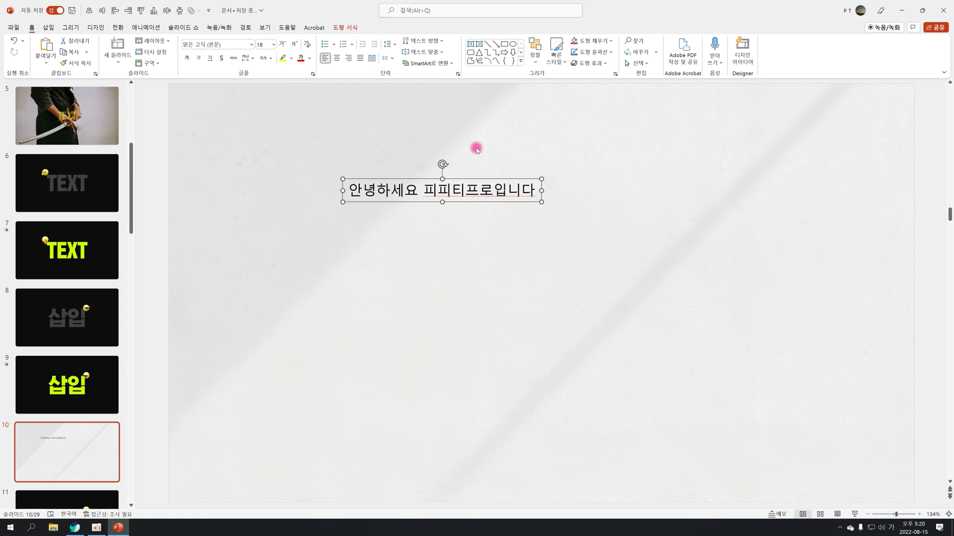
pyautogui.click(89, 10)
pyautogui.hotkey('ctrl', 'z')
pyautogui.hotkey('ctrl', 'z')
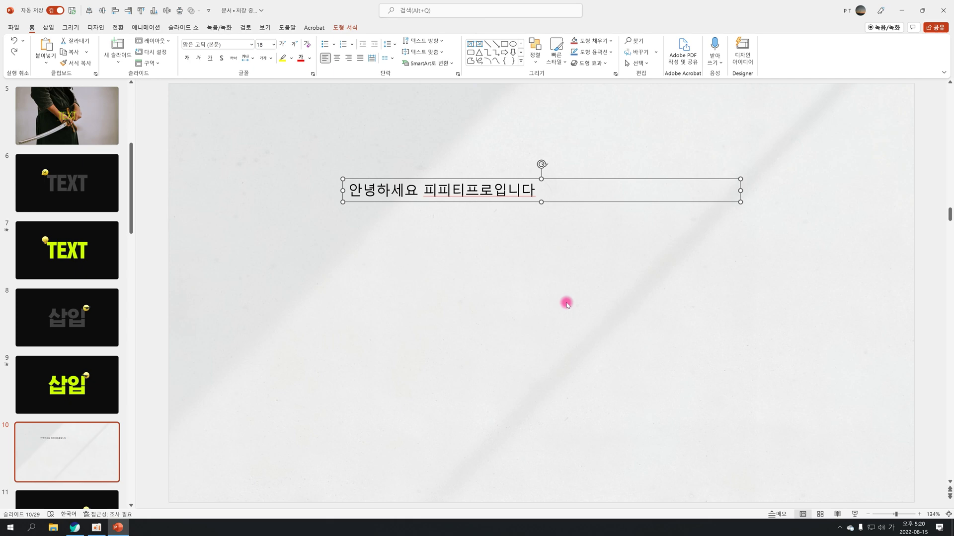
# Insert an auto-sizing text box below the first one containing 안녕하세요 피피티프로입니다ㅂㅂㅂㅂㅂ.
pyautogui.click(471, 44)
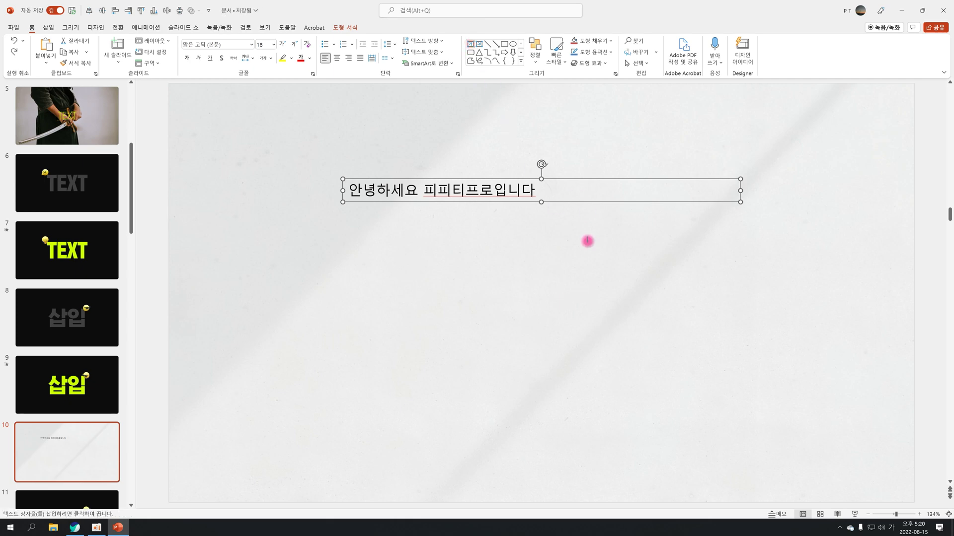
pyautogui.click(343, 262)
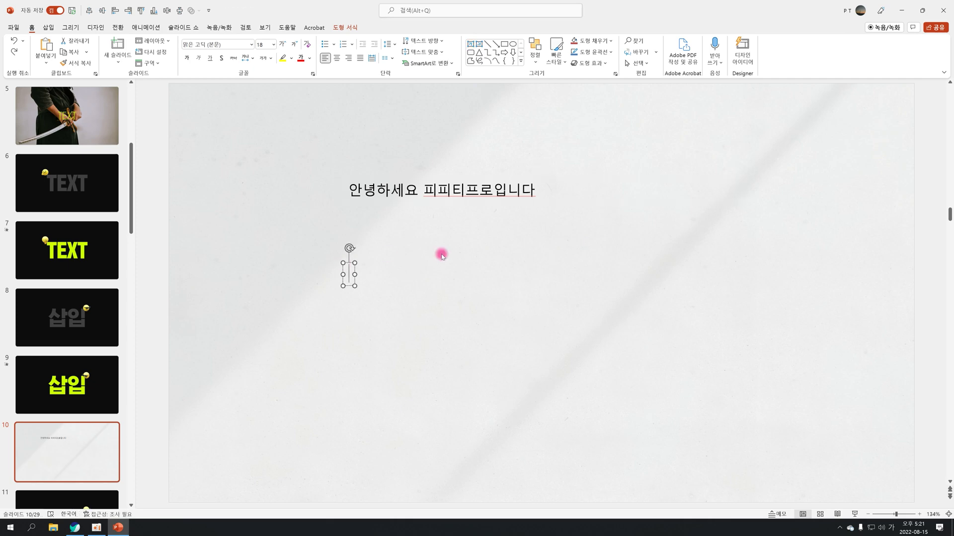
pyautogui.write('안')
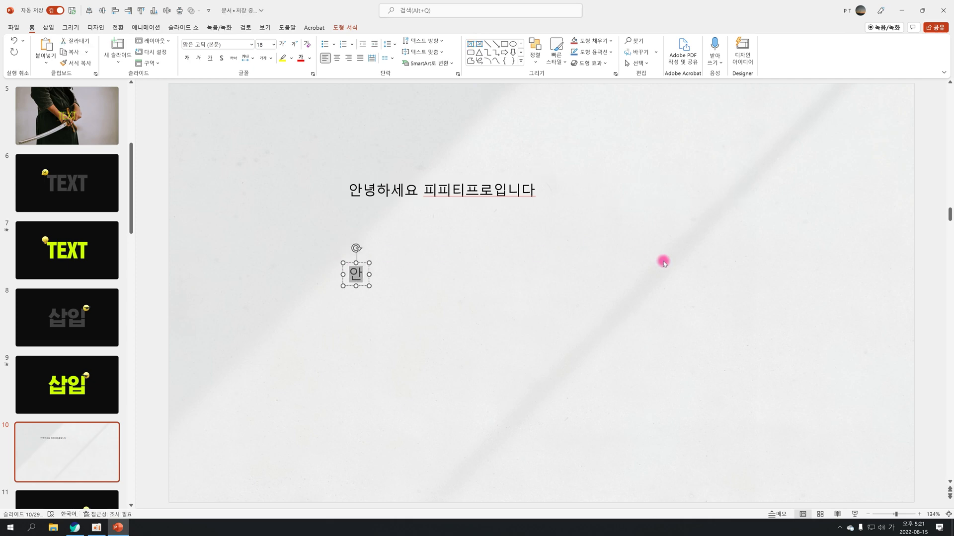
pyautogui.write('녕하세요 피필티프로입니다')
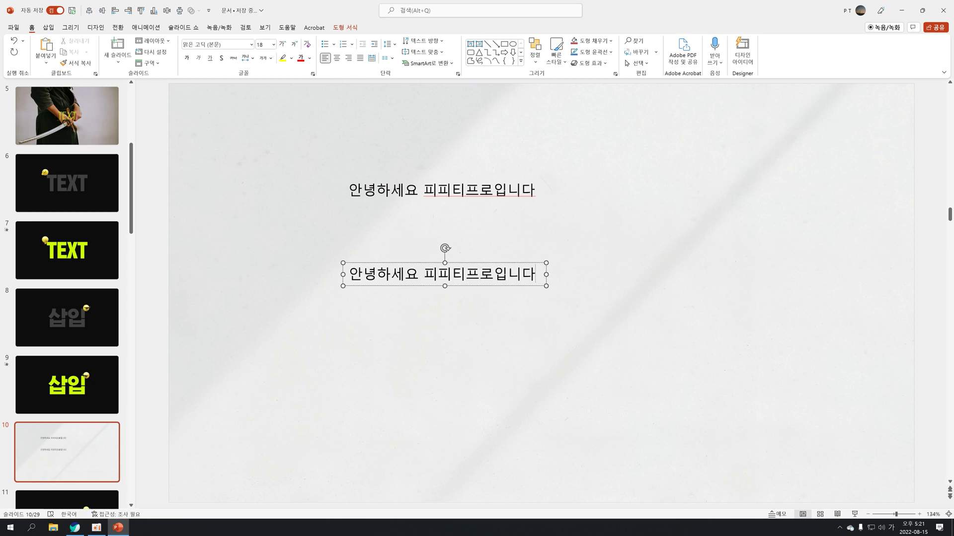
pyautogui.write('.ㅂㅂㅂㅂㅂ')
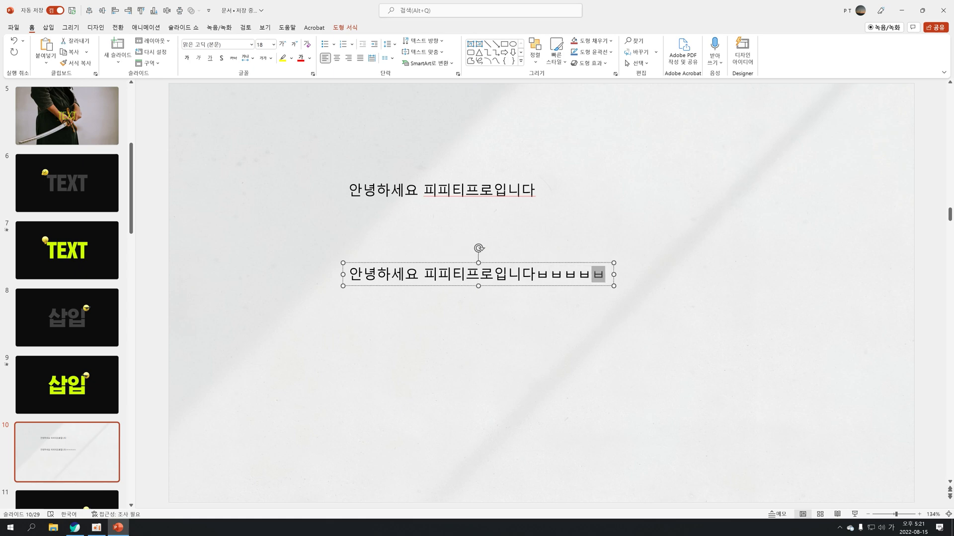
# Move both greeting text boxes together slightly lower on the slide.
pyautogui.keyDown('shift'); pyautogui.click(474, 198); pyautogui.keyUp('shift')
pyautogui.moveTo(509, 284); pyautogui.dragTo(514, 326)
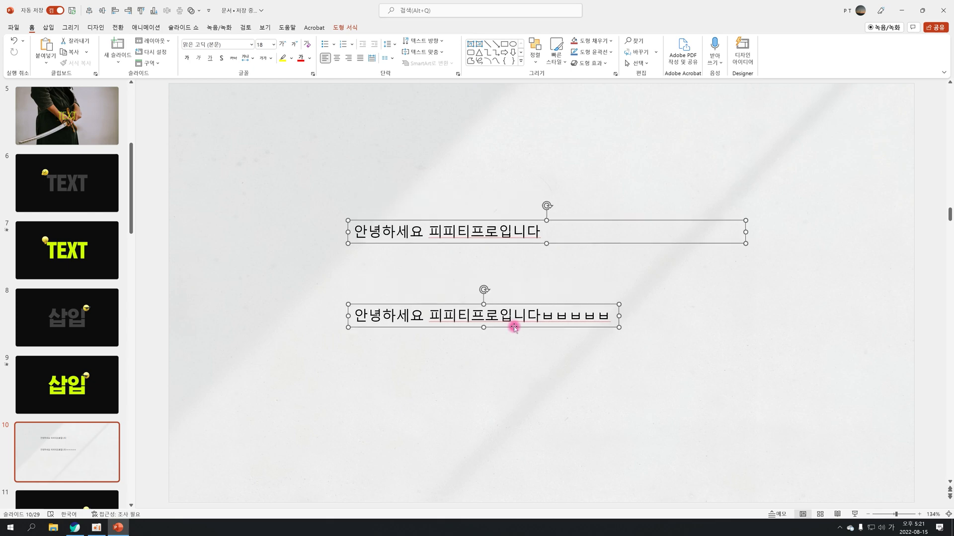
pyautogui.click(536, 270)
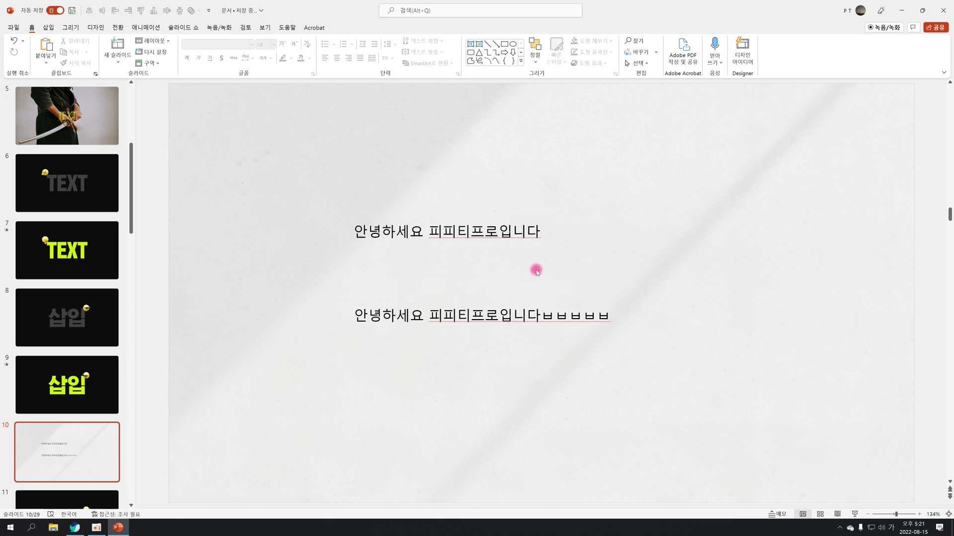
# Open the text box options in the shape formatting settings of the upper greeting text box.
pyautogui.click(473, 245)
pyautogui.rightClick(473, 246)
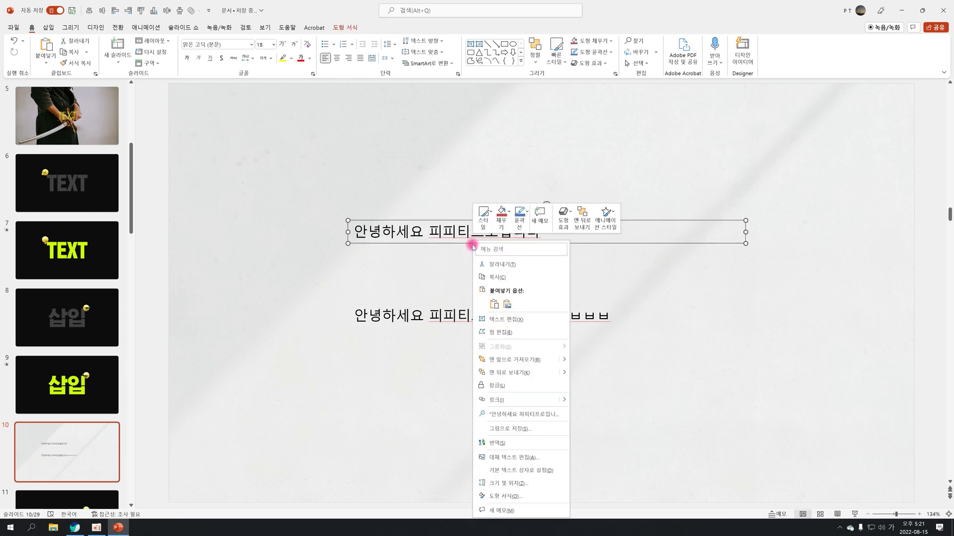
pyautogui.click(509, 496)
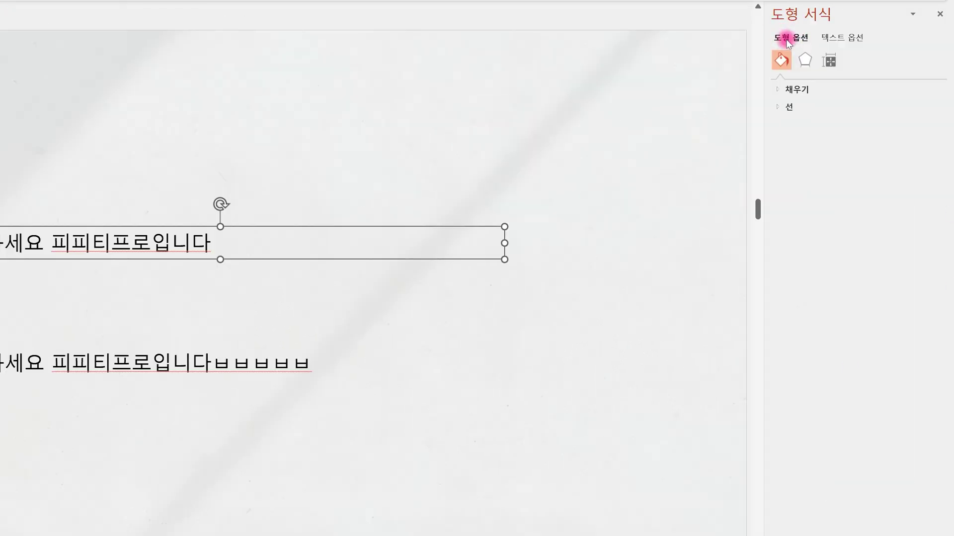
pyautogui.click(853, 38)
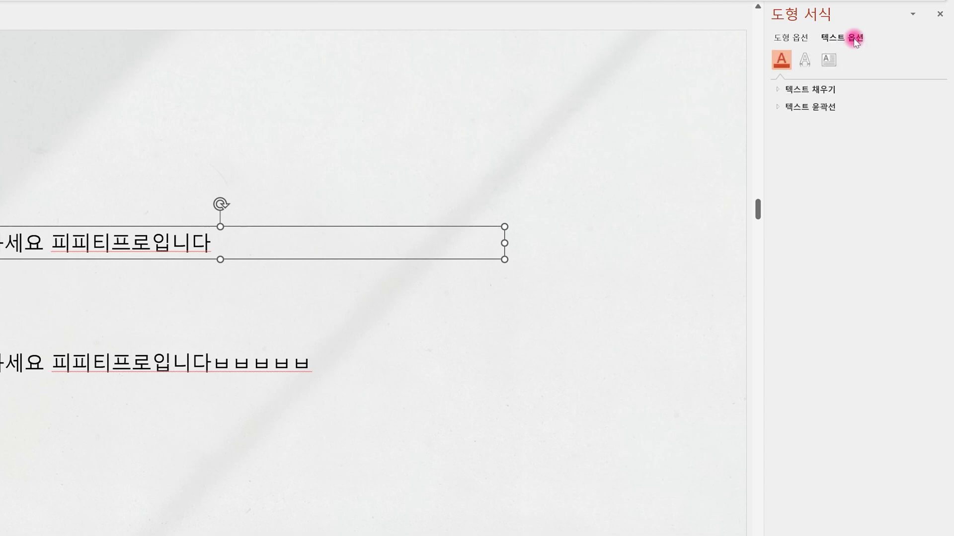
pyautogui.click(829, 61)
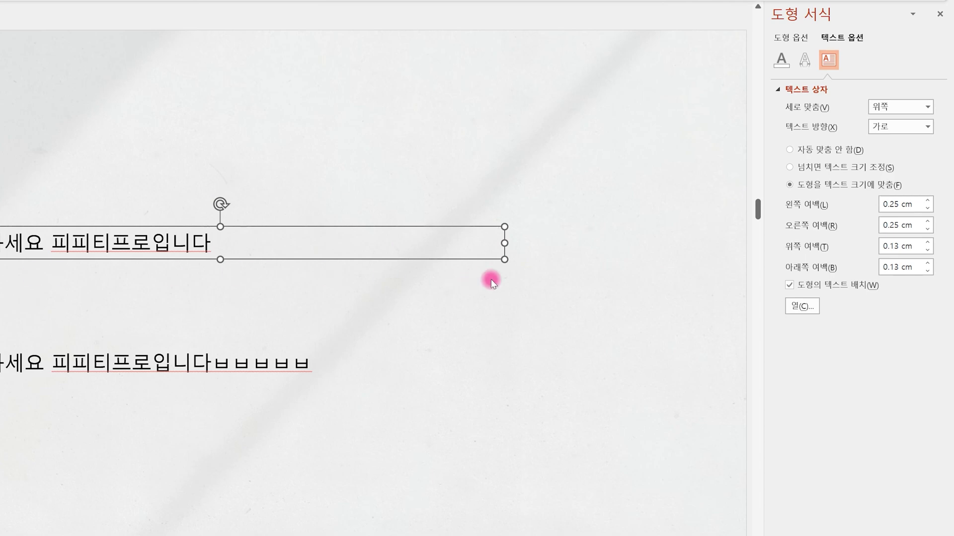
# Test wrapping in the upper text box by adding ㅂ characters past its width and deleting them.
pyautogui.click(206, 245)
pyautogui.write('ㅂㅂㅂㅂㅂㅂㅂㅂㅂㅂㅂㅂㅂㅂ')
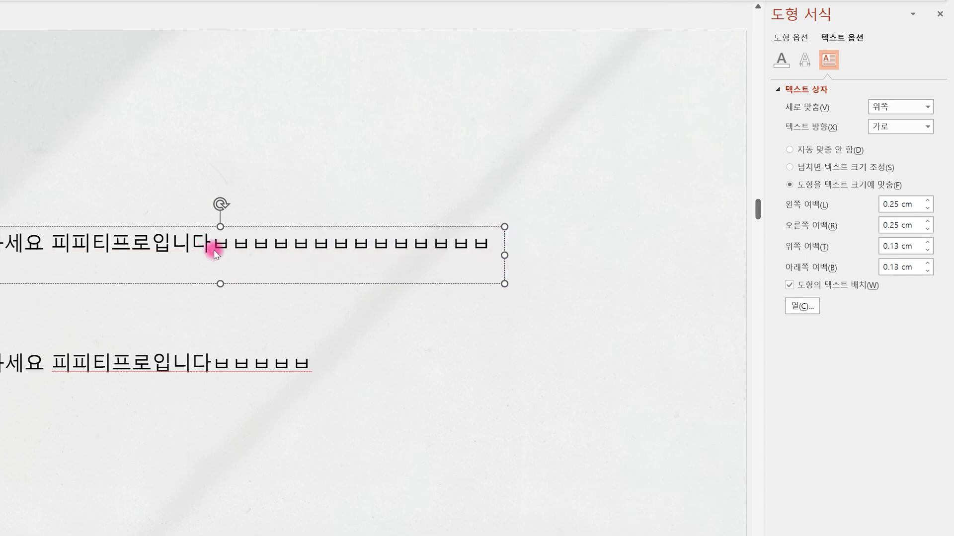
pyautogui.write('ㅂㅂㅂㅂㅂㅂㅂㅂㅂㅂㅂㅂㅂㅂㅂㅂㅂㅂㅂㅂㅂㅂㅂㅂㅂㅂㅂ')
pyautogui.moveTo(249, 281); pyautogui.dragTo(217, 240)
pyautogui.press('BackSpace')
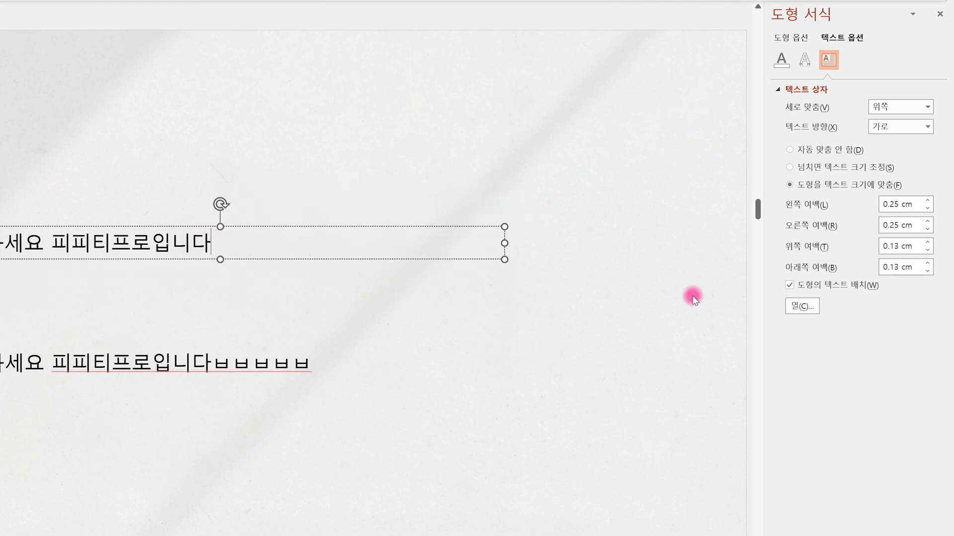
# Turn off text wrapping in the upper text box's shape and add several lines of ㅂ characters after its greeting.
pyautogui.click(425, 261)
pyautogui.click(789, 285)
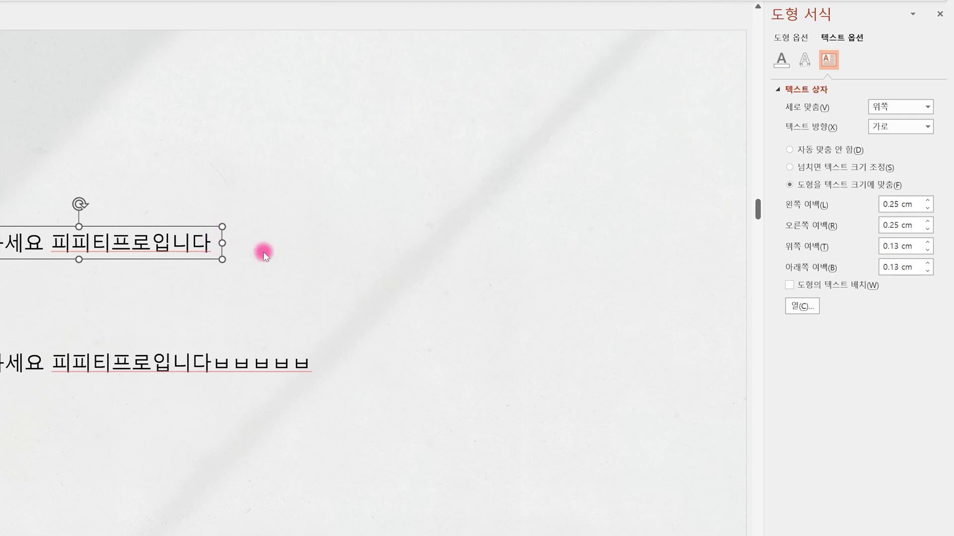
pyautogui.click(212, 243)
pyautogui.write('ㅂㅂㅂㅂ')
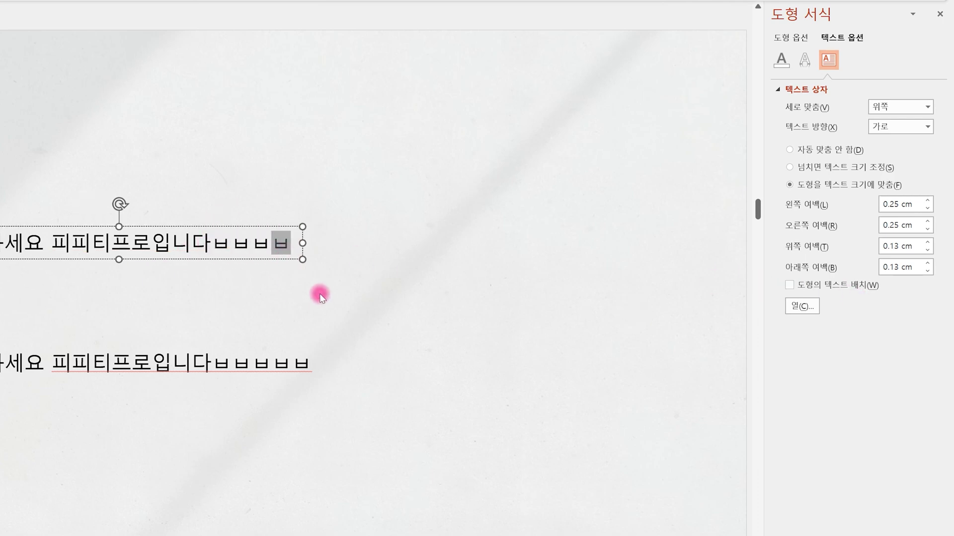
pyautogui.press('Return')
pyautogui.write('ㅂㅂㅂㅂㅂㅂㅂㅂㅂㅂㅂㅂㅂㅂㅂ')
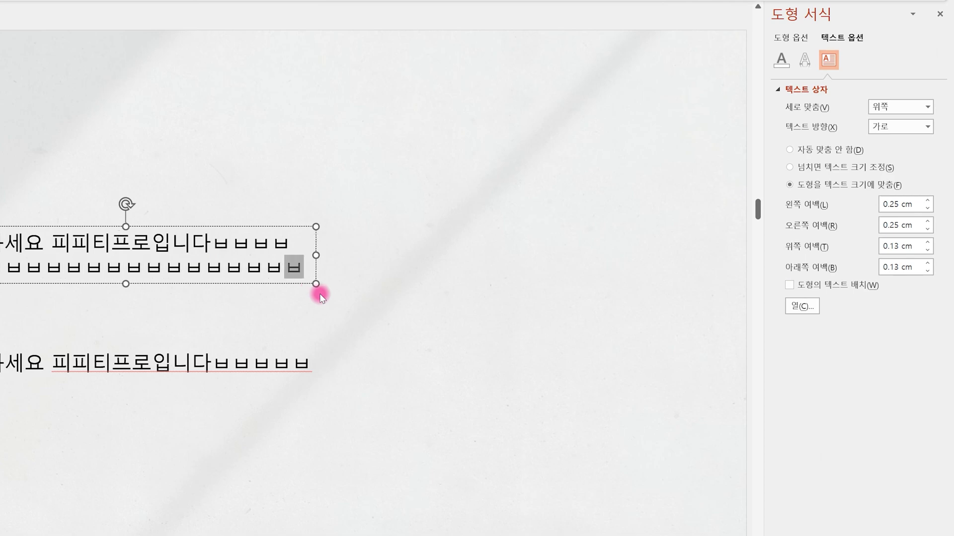
pyautogui.write('ㅂ  ㅂㅂㅂㅂㅂㅂㅂㅂㅂㅂㅂㅂㅂㅂㅂㅂㅂㅂㅂㅂㅂㅂㅂㅂㅂㅂ')
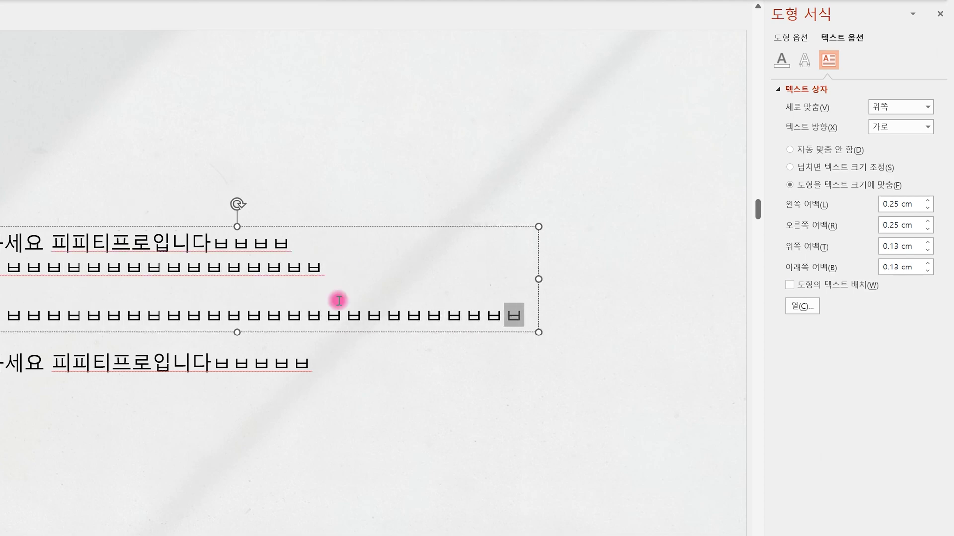
pyautogui.moveTo(218, 243); pyautogui.dragTo(491, 325)
pyautogui.click(508, 304)
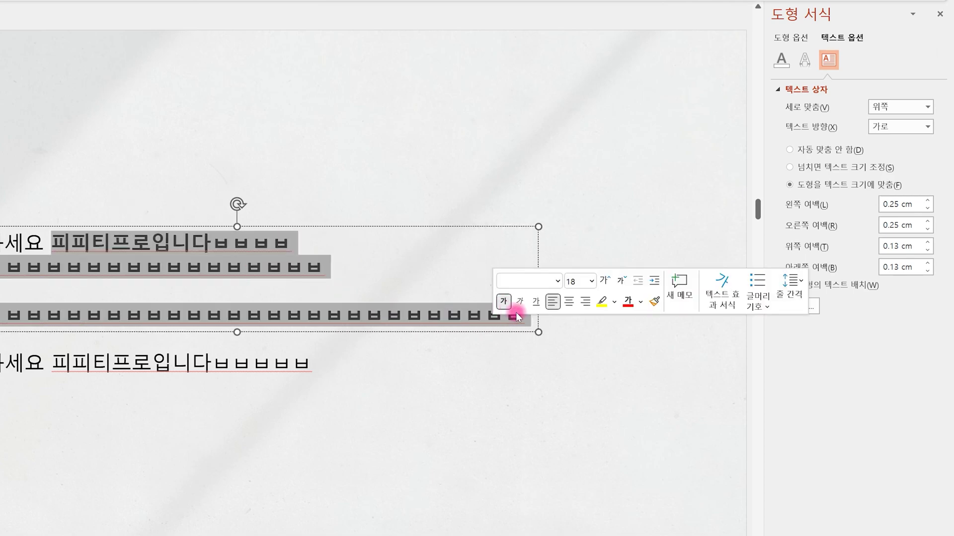
pyautogui.click(522, 320)
pyautogui.hotkey('ctrl', 'z')
pyautogui.click(598, 258)
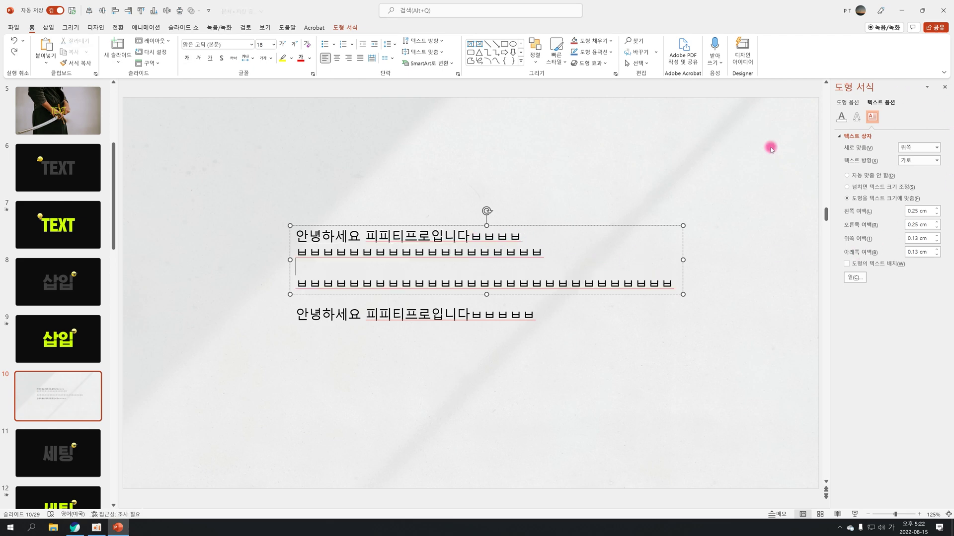
# Check the wrap option of the lower greeting text box and close the shape formatting settings.
pyautogui.click(469, 314)
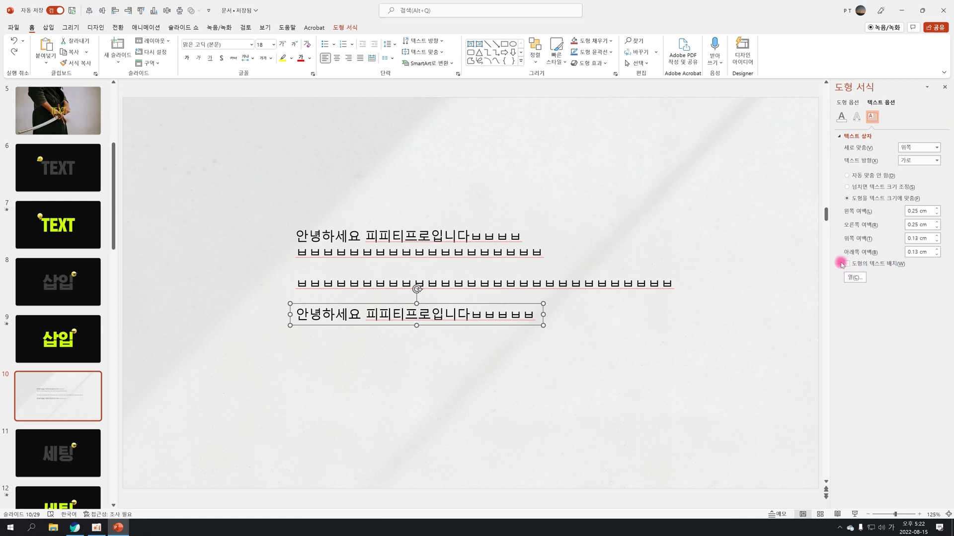
pyautogui.click(944, 87)
# Insert a text box reading 안녕하세요 above the other texts and shift it slightly down and to the left.
pyautogui.click(470, 44)
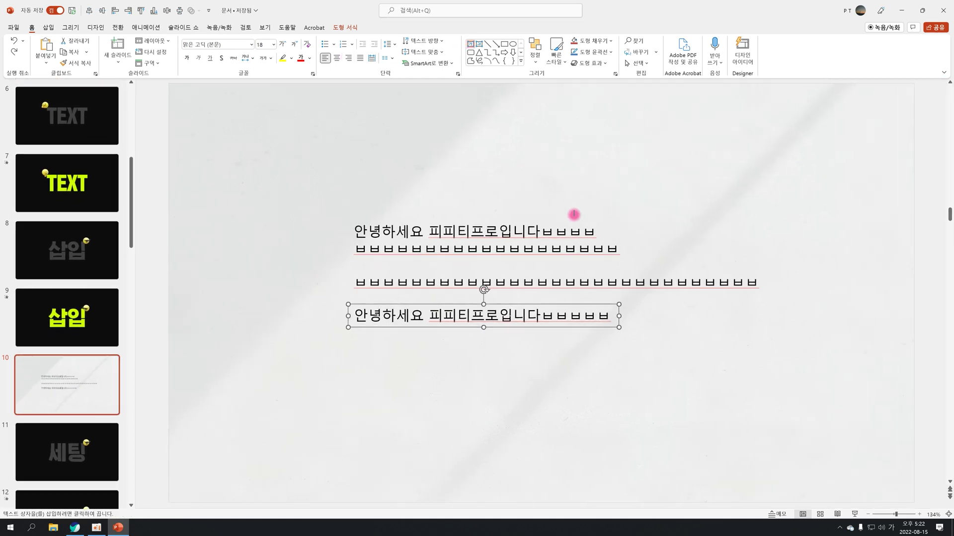
pyautogui.click(365, 135)
pyautogui.write('안녕하세요')
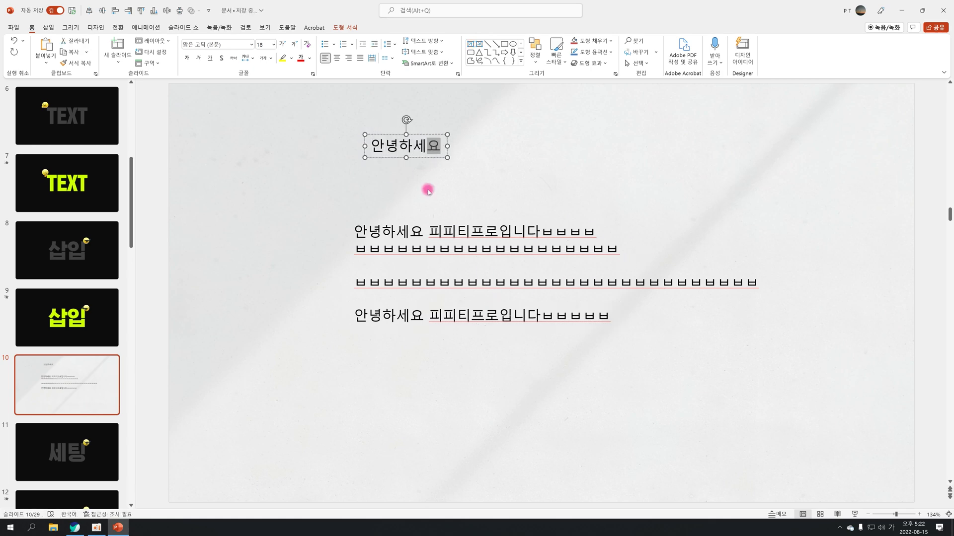
pyautogui.click(423, 159)
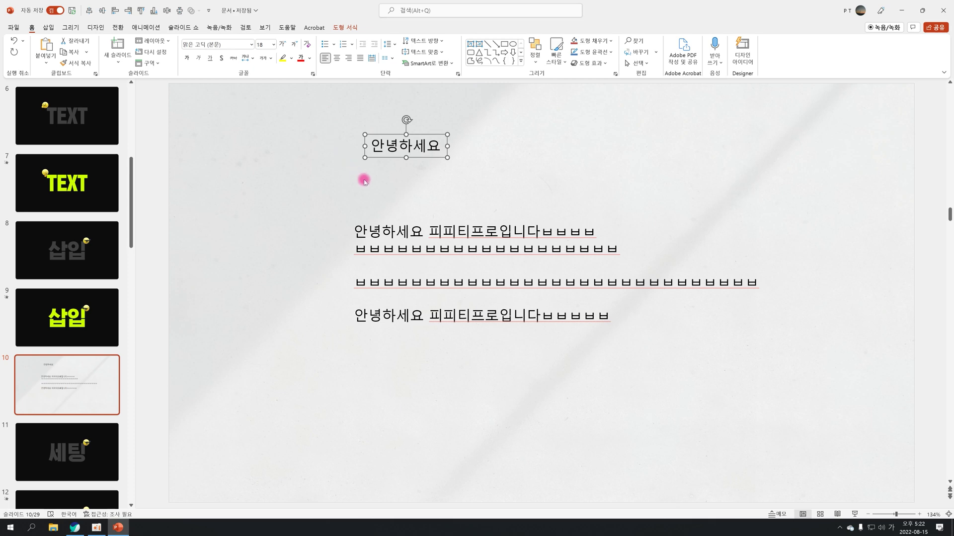
pyautogui.moveTo(383, 155); pyautogui.dragTo(366, 182)
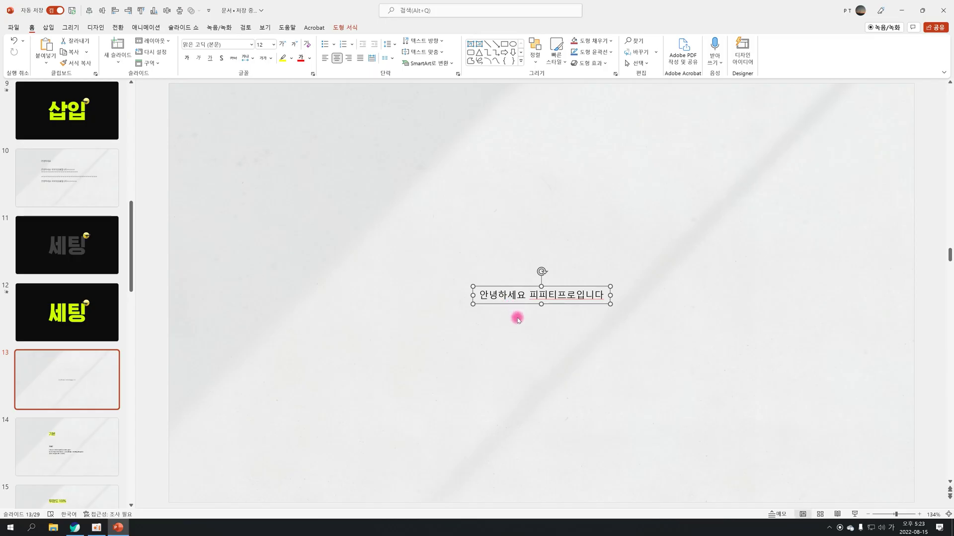
# Duplicate the greeting text box on slide 13 and place the two copies one above the other.
pyautogui.click(517, 321)
pyautogui.moveTo(408, 242); pyautogui.dragTo(771, 344)
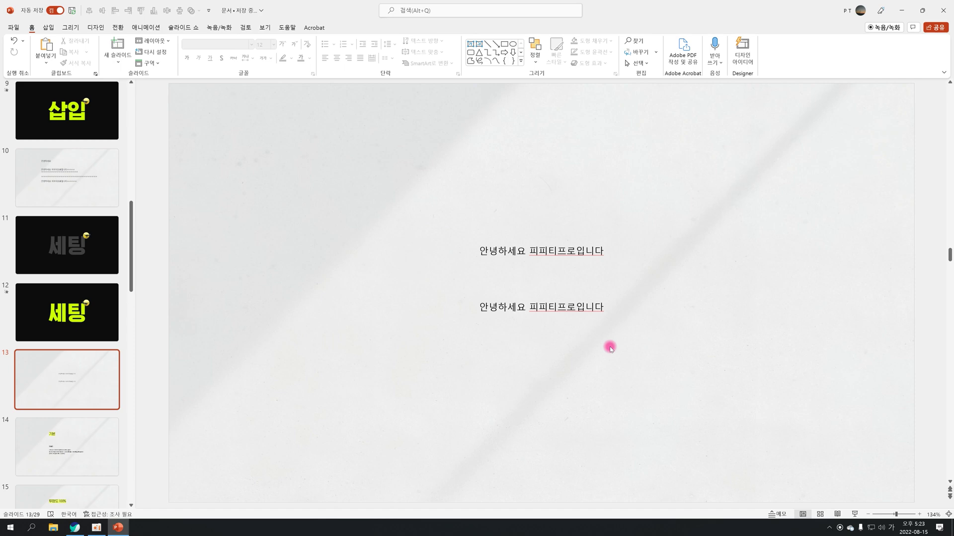
# Examine the lower greeting text box up close and within the whole slide.
pyautogui.click(499, 313)
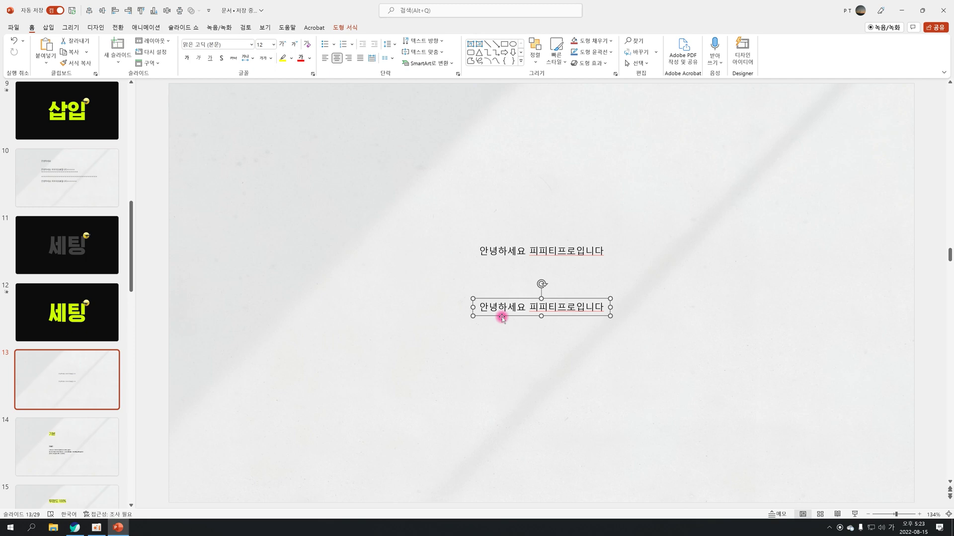
pyautogui.scroll(10, 505, 319)
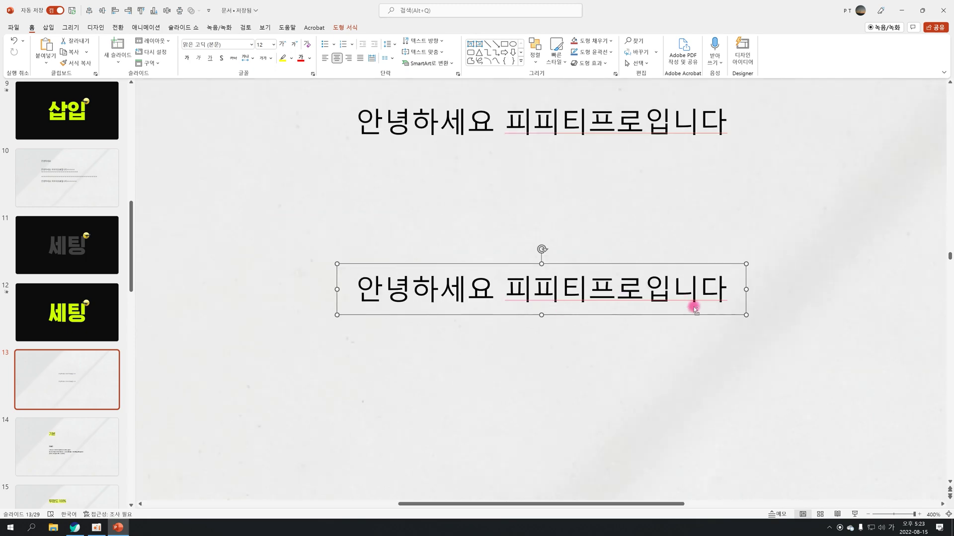
pyautogui.scroll(-12, 695, 307)
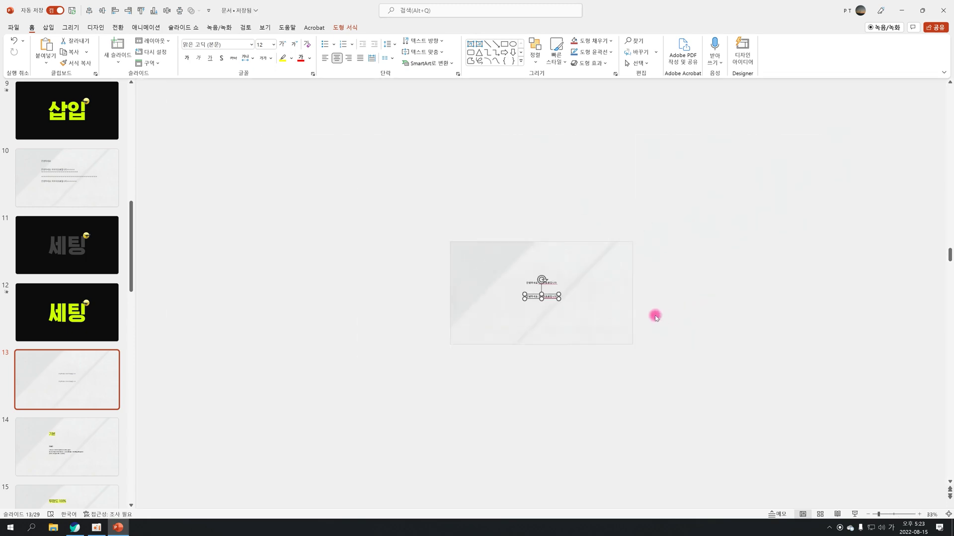
# Open the shape formatting settings for the lower greeting text box on slide 13.
pyautogui.click(655, 318)
pyautogui.scroll(4, 655, 318)
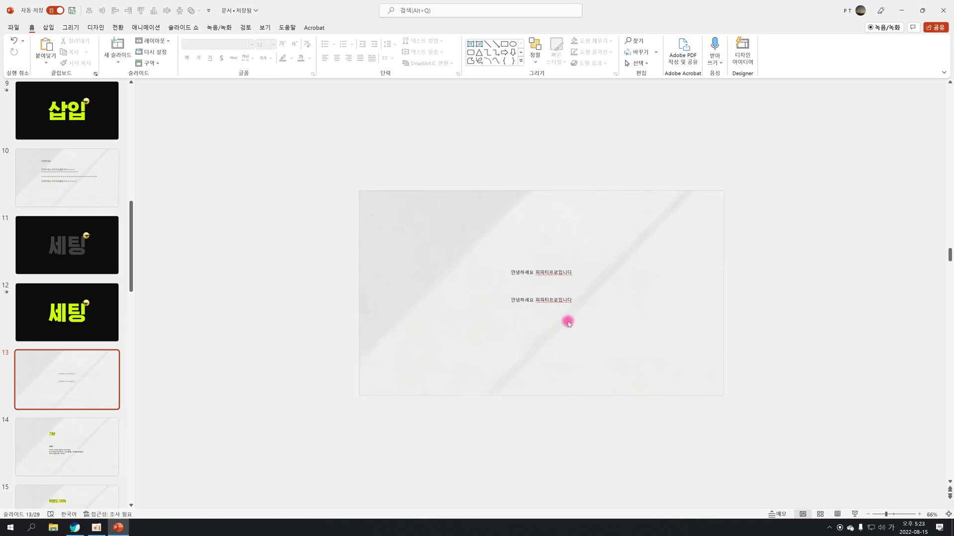
pyautogui.scroll(3, 569, 322)
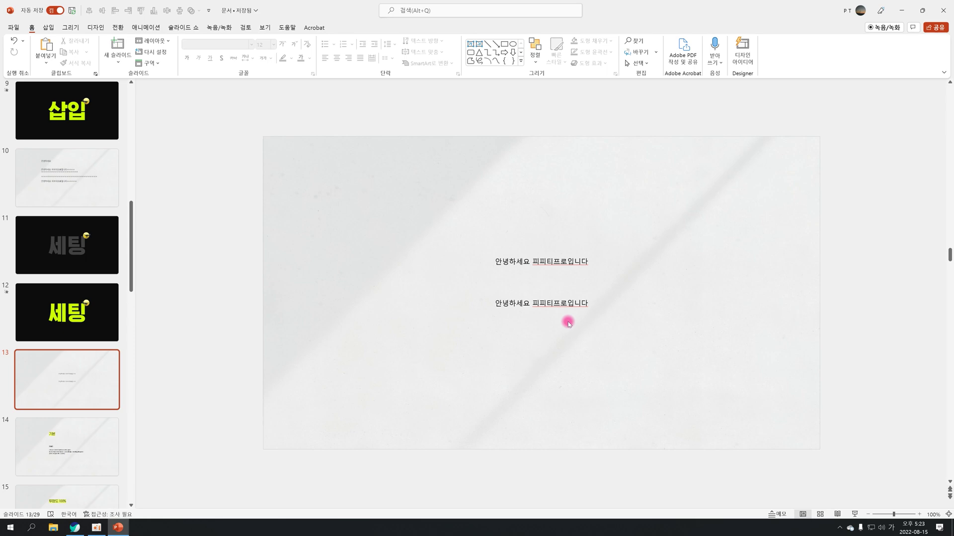
pyautogui.scroll(2, 569, 322)
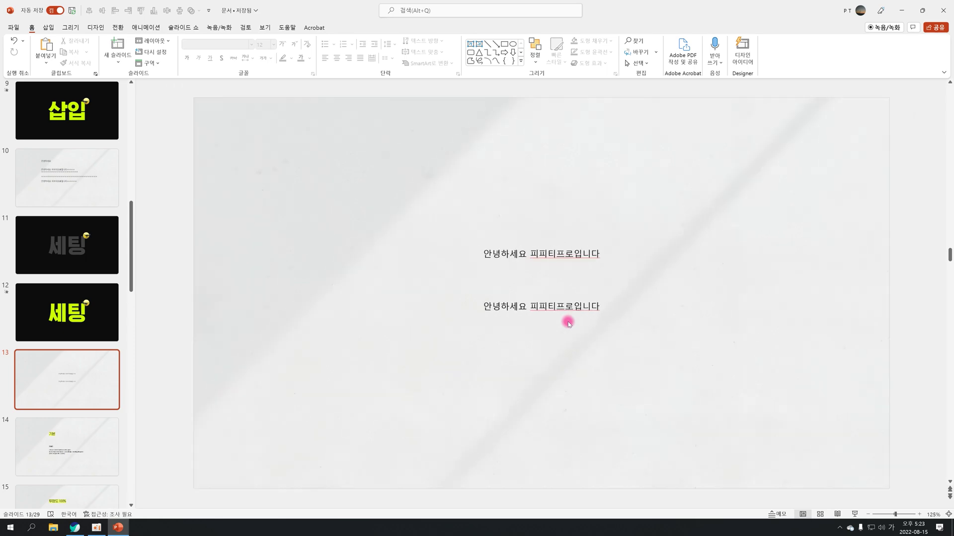
pyautogui.click(562, 313)
pyautogui.rightClick(563, 313)
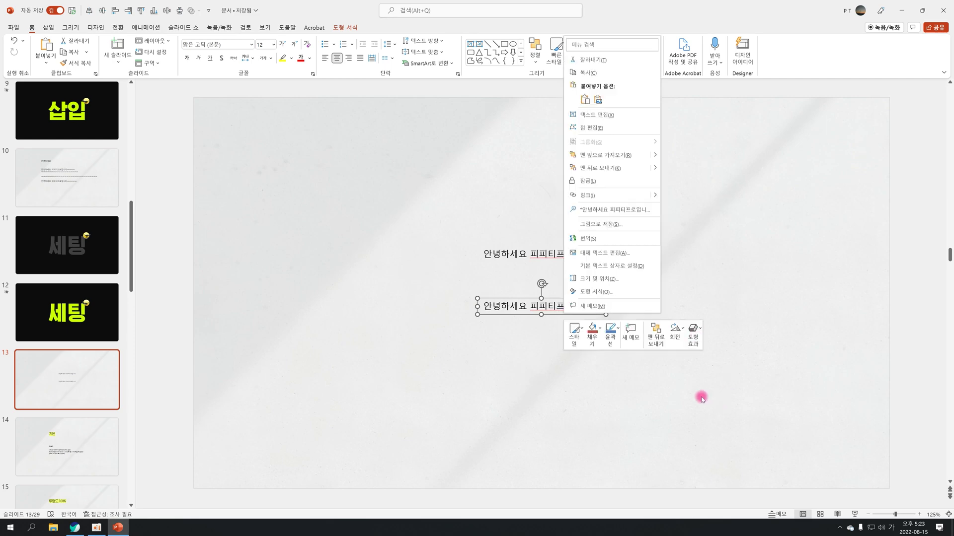
pyautogui.click(608, 297)
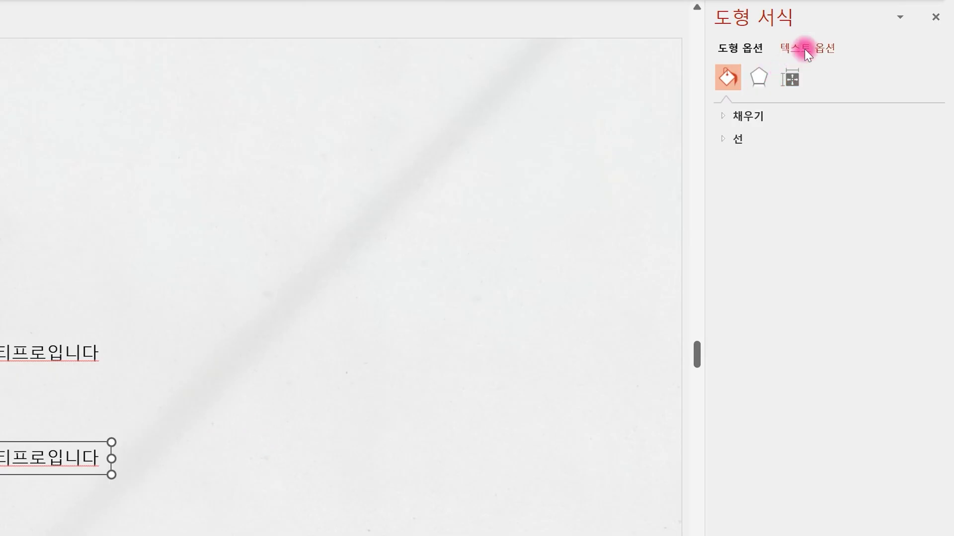
# Give the lower greeting text a solid text outline with 100% transparency and close the shape formatting settings.
pyautogui.click(804, 49)
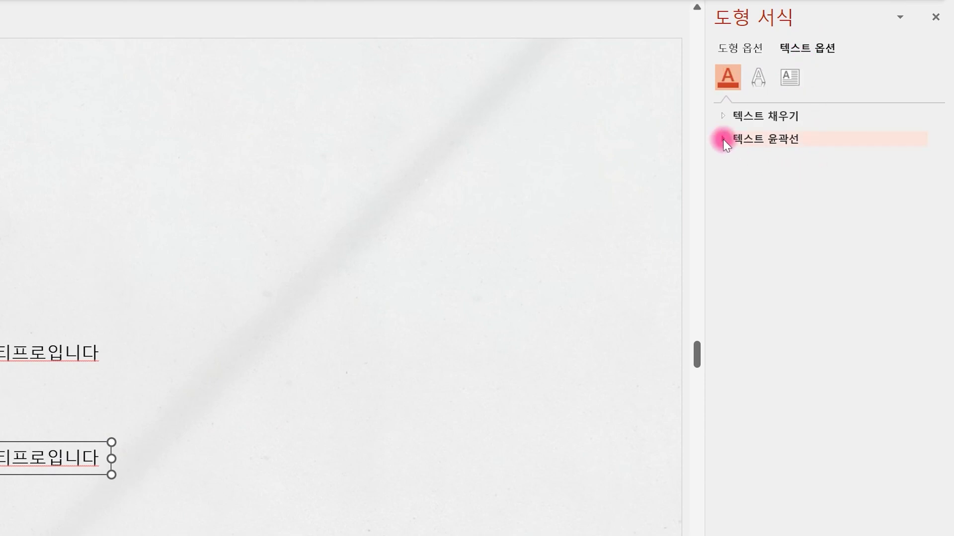
pyautogui.click(724, 141)
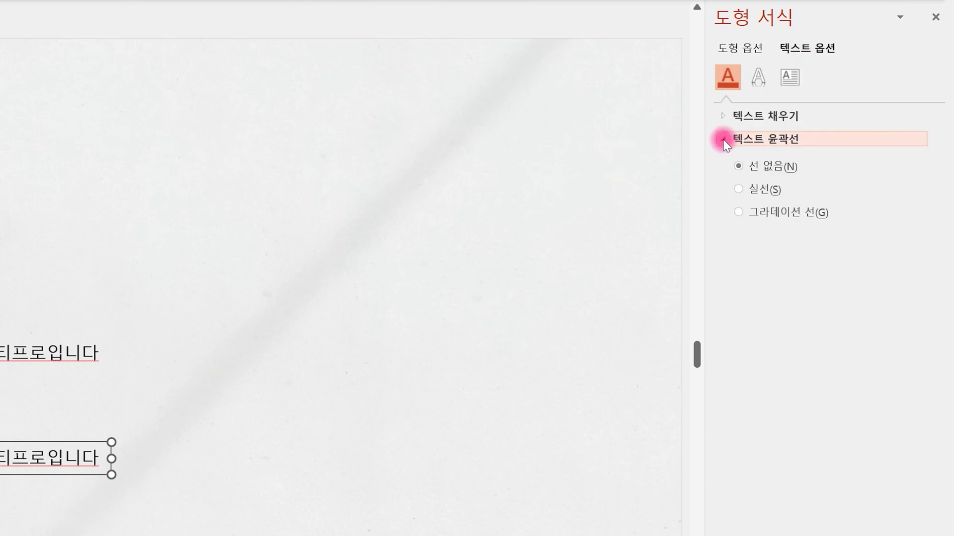
pyautogui.click(738, 191)
pyautogui.moveTo(792, 274); pyautogui.dragTo(947, 274)
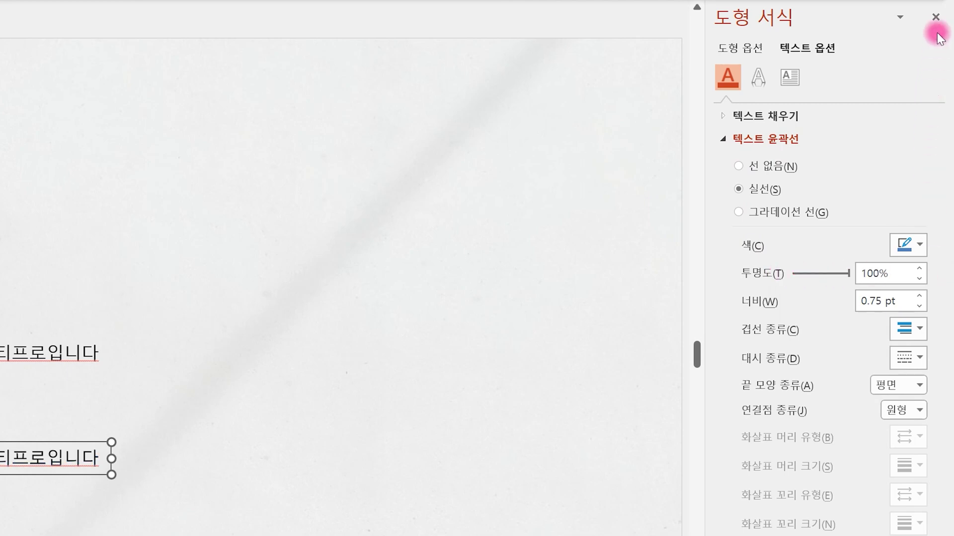
pyautogui.click(936, 17)
pyautogui.click(394, 486)
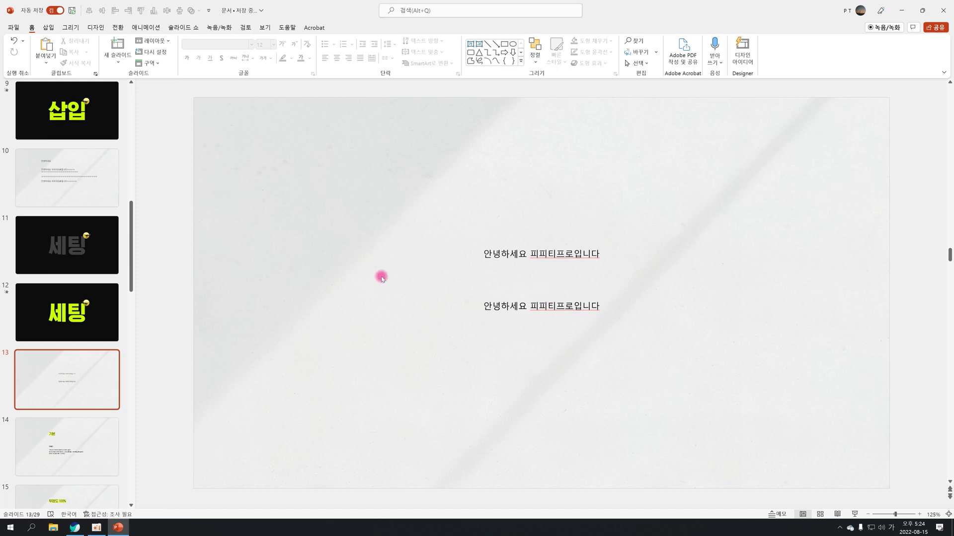
# Compare the two greeting texts on slide 13 in the slide show and at different magnifications in the editor.
pyautogui.hotkey('shift', 'F5')
pyautogui.press('Escape')
pyautogui.scroll(-5, 418, 281)
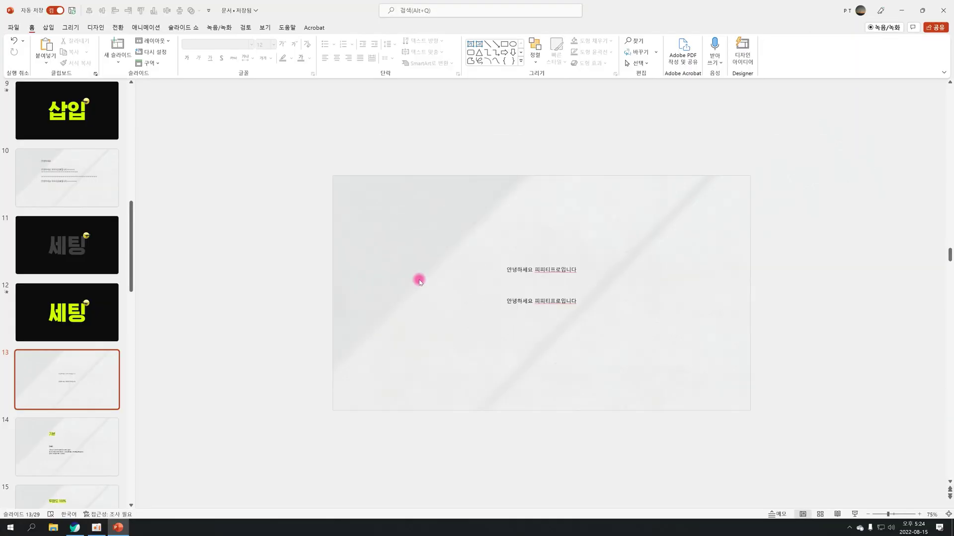
pyautogui.moveTo(408, 228); pyautogui.dragTo(660, 360)
pyautogui.click(659, 362)
pyautogui.scroll(3, 659, 362)
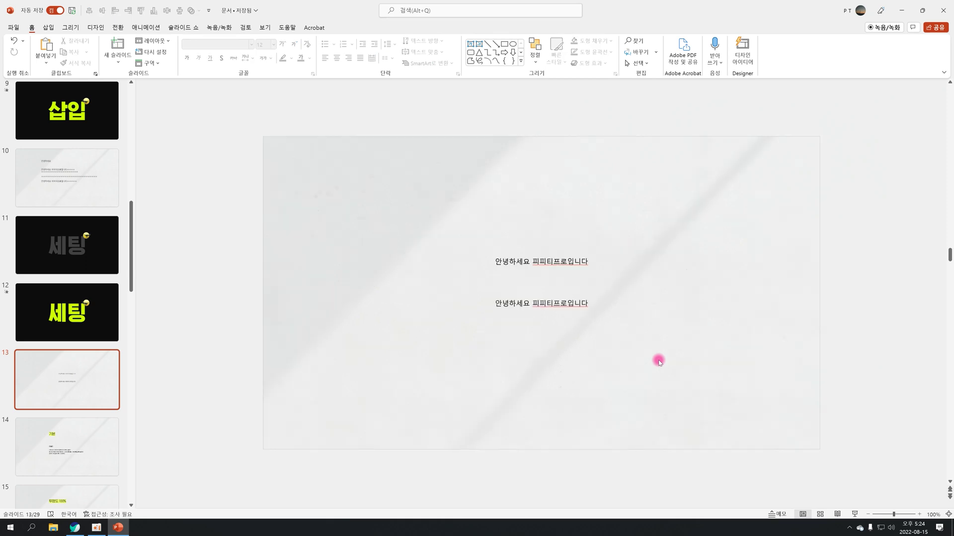
# Present slides 14 and 15 to compare the 기본 text with the 투명도 100% text.
pyautogui.click(63, 436)
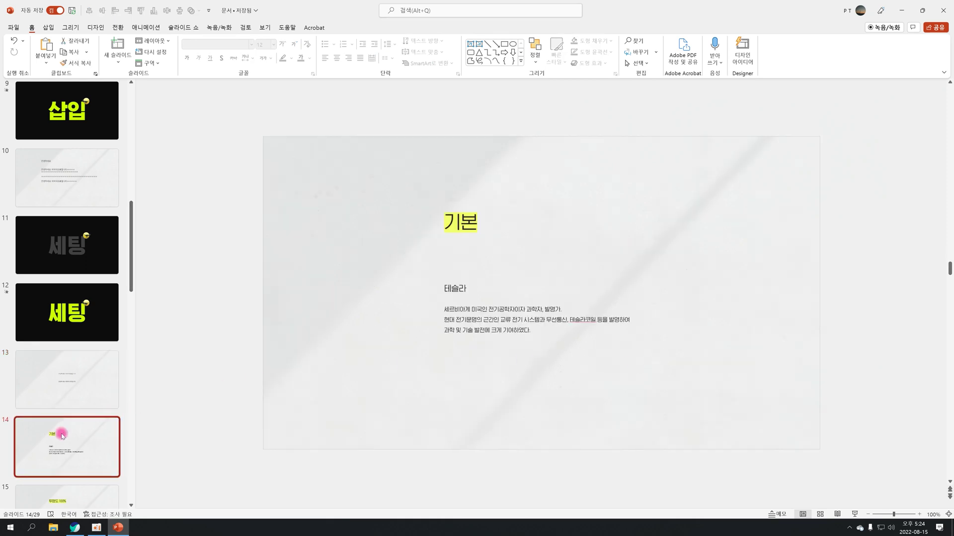
pyautogui.hotkey('shift', 'F5')
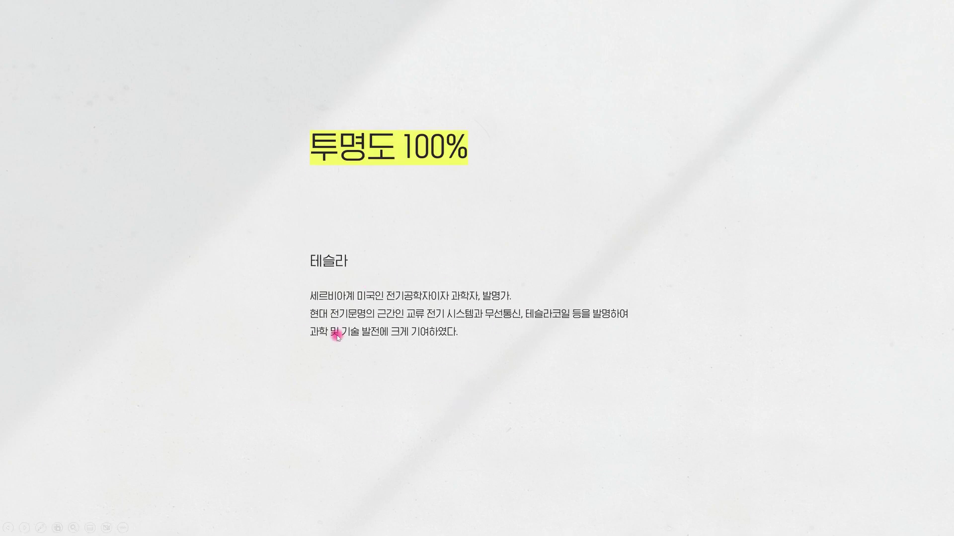
pyautogui.press('Escape')
# Examine the text rendering on the 투명도 100% slide at different magnifications.
pyautogui.scroll(1, 416, 399)
pyautogui.scroll(-1, 416, 398)
pyautogui.scroll(1, 416, 398)
pyautogui.scroll(-1, 416, 399)
pyautogui.scroll(2, 416, 398)
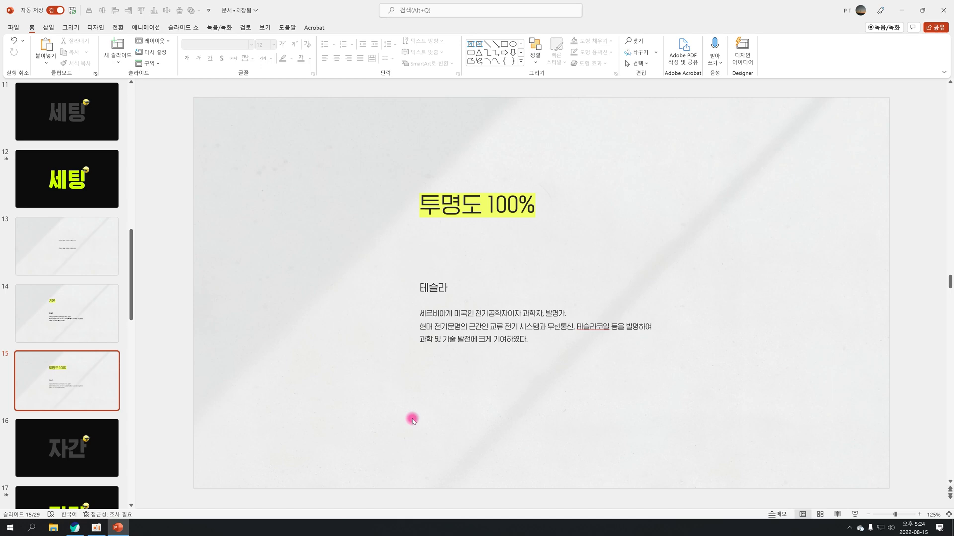
pyautogui.scroll(1, 412, 420)
pyautogui.scroll(-1, 412, 421)
pyautogui.scroll(1, 412, 421)
pyautogui.scroll(-1, 412, 420)
pyautogui.scroll(1, 413, 420)
pyautogui.scroll(-1, 412, 420)
pyautogui.scroll(1, 413, 420)
pyautogui.scroll(-1, 412, 421)
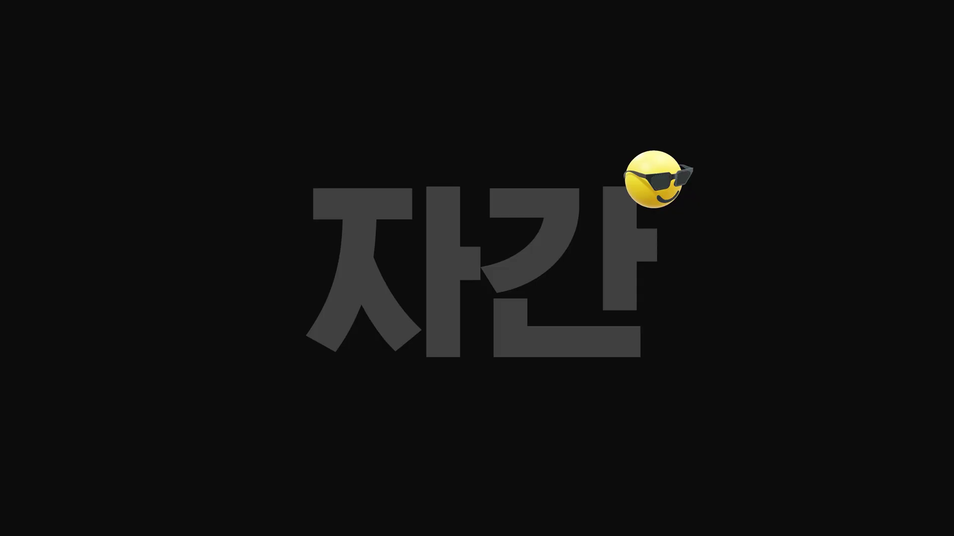
# Move the lower greeting text box on slide 18 closer to the upper one and set its character spacing to 좁게.
pyautogui.moveTo(383, 194); pyautogui.dragTo(762, 432)
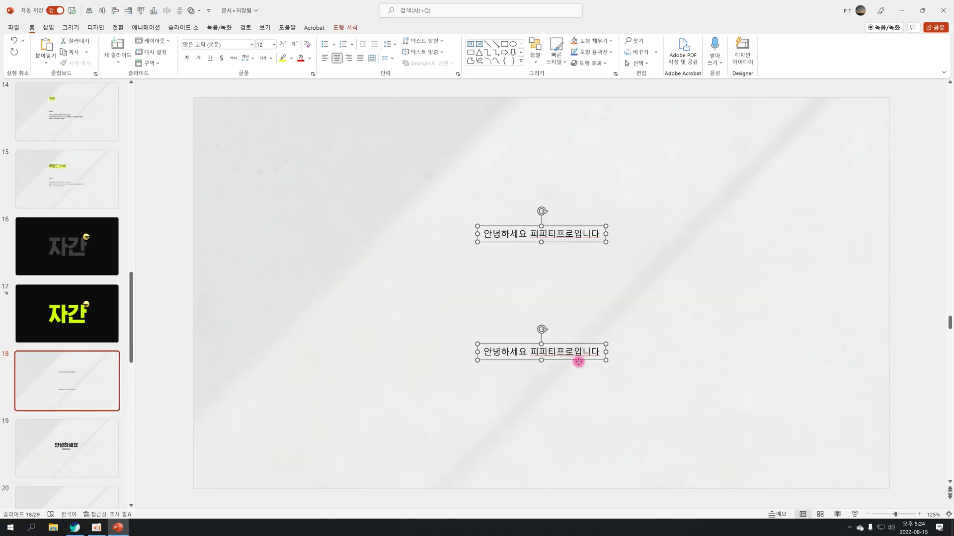
pyautogui.rightClick(578, 361)
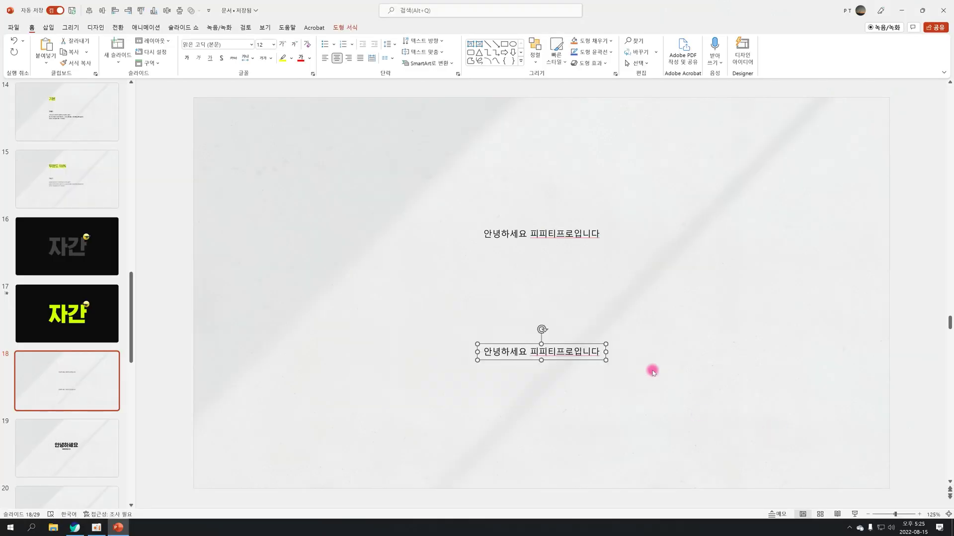
pyautogui.moveTo(568, 357); pyautogui.dragTo(571, 311)
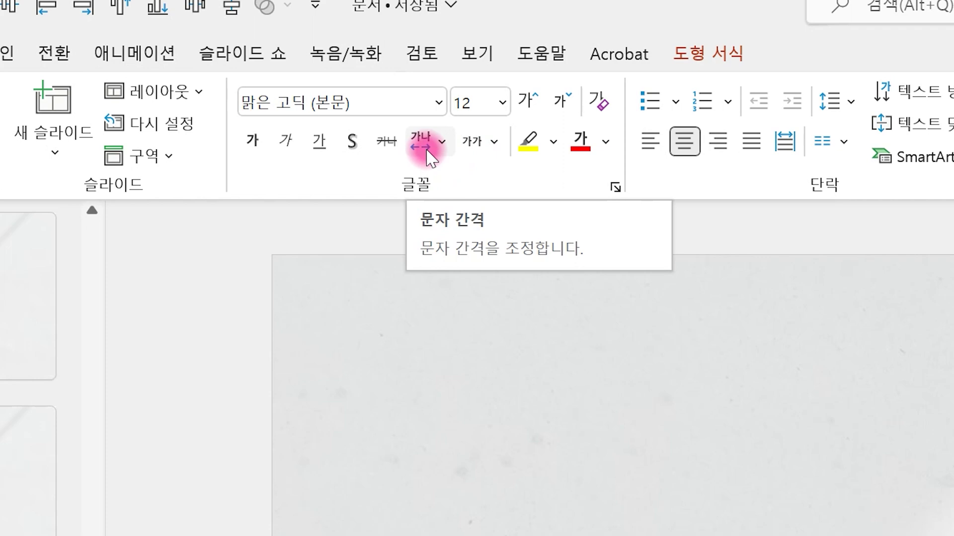
pyautogui.click(432, 146)
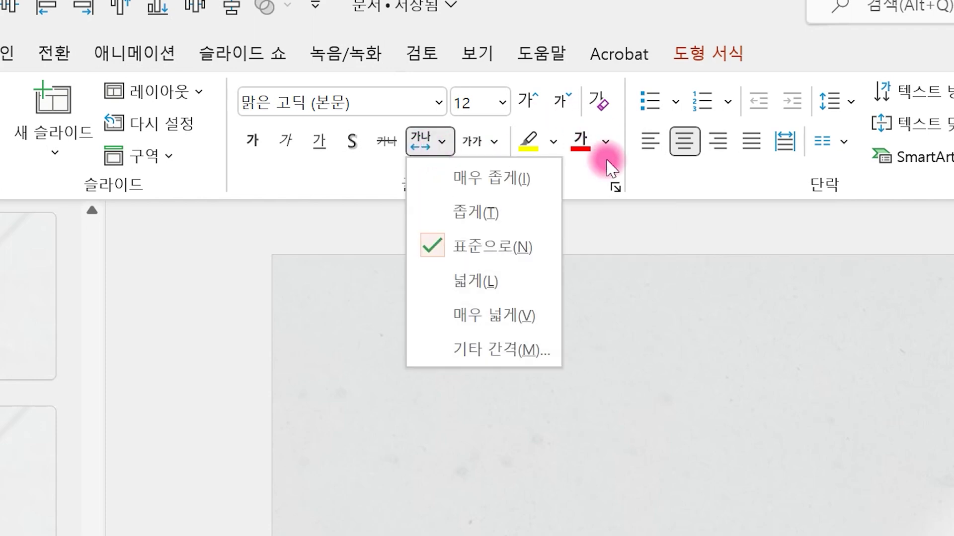
pyautogui.click(516, 218)
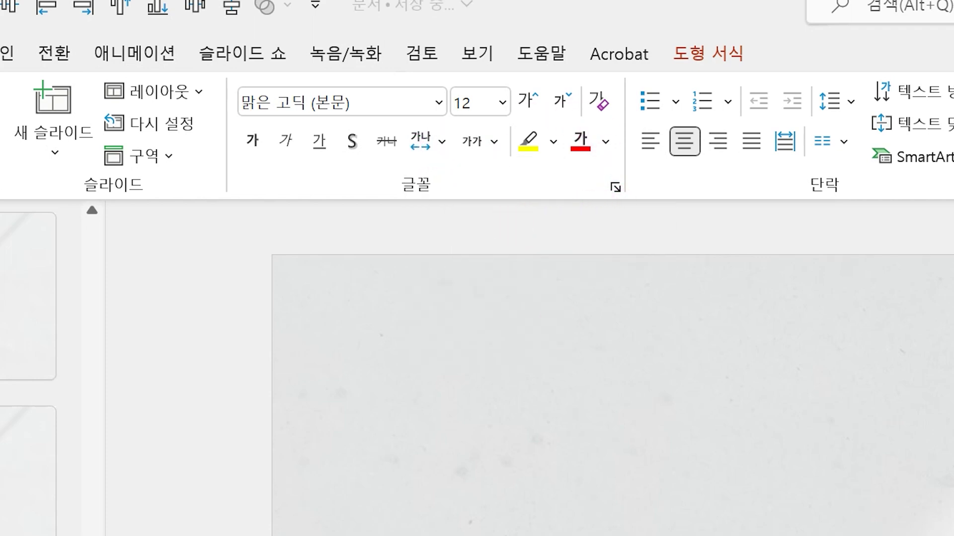
pyautogui.press('Escape')
# Compare the greeting texts' character spacing in the slide show from slide 18 through the following slide.
pyautogui.hotkey('shift', 'F5')
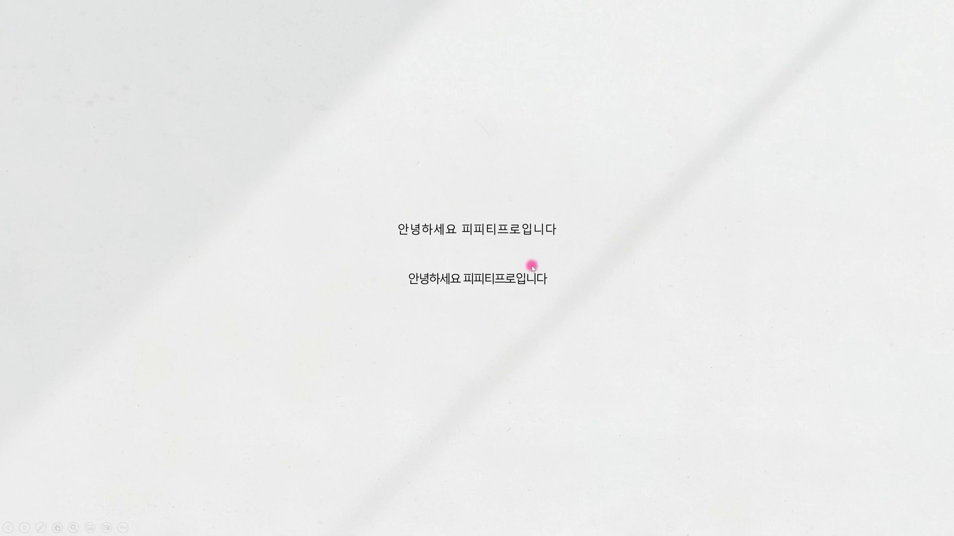
pyautogui.press('Right')
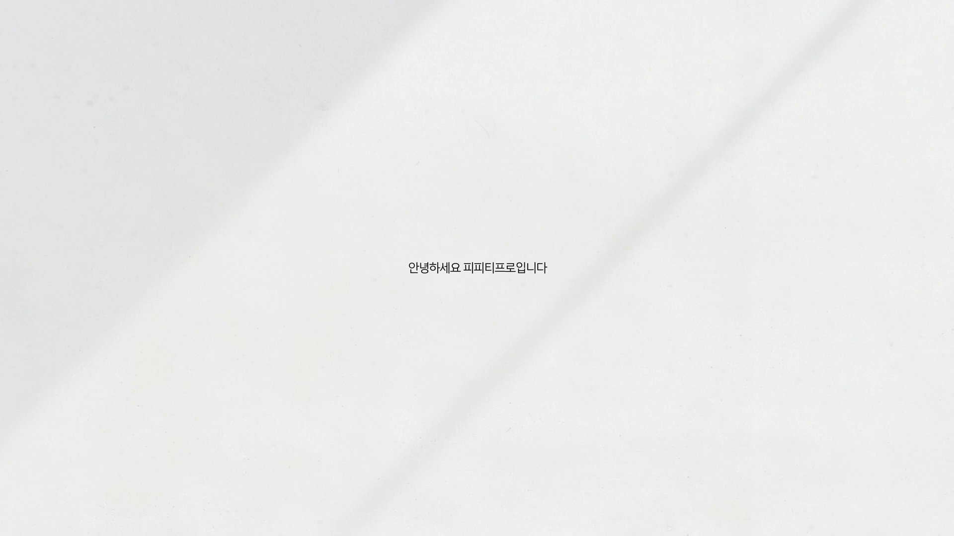
pyautogui.press('Escape')
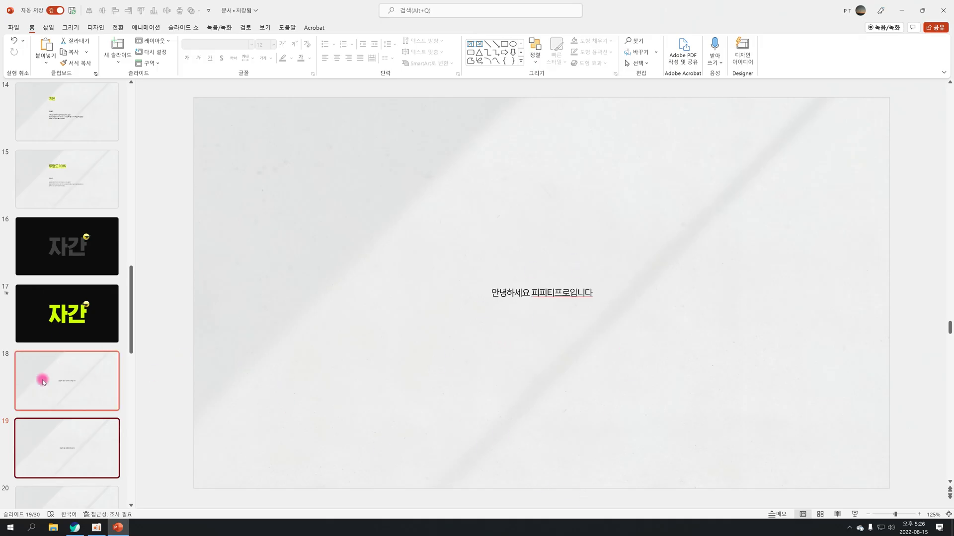